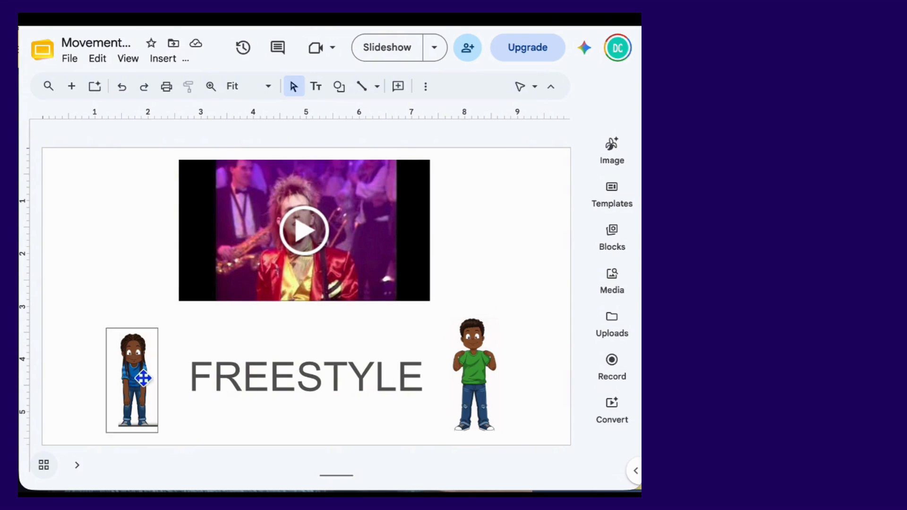
- Open the animation settings with the girl image selected and undo the Appear animation added to her
{"action": "left_click", "coordinate": [137, 376]}
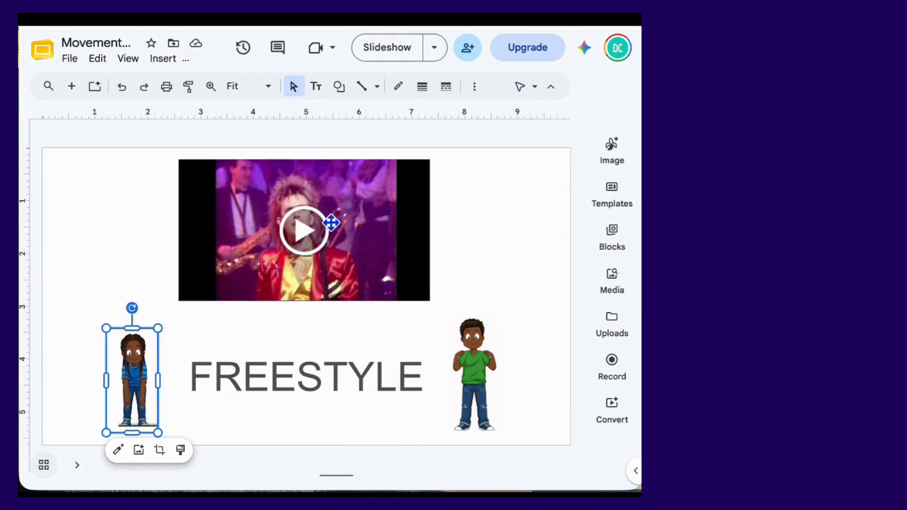
{"action": "right_click", "coordinate": [138, 371]}
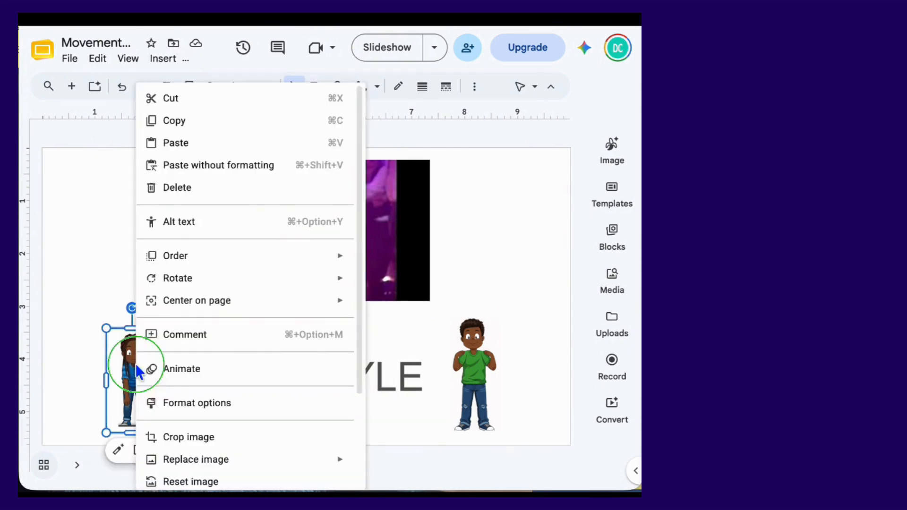
{"action": "left_click", "coordinate": [124, 353]}
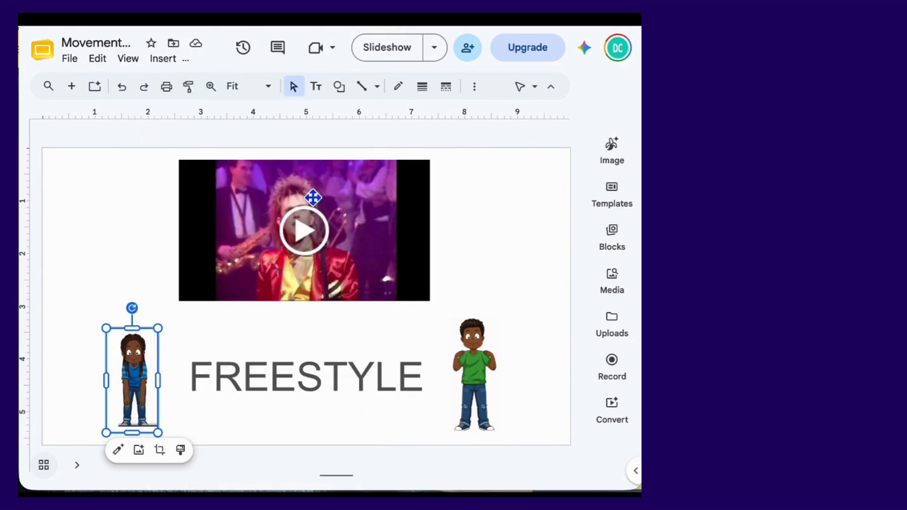
{"action": "left_click", "coordinate": [475, 89]}
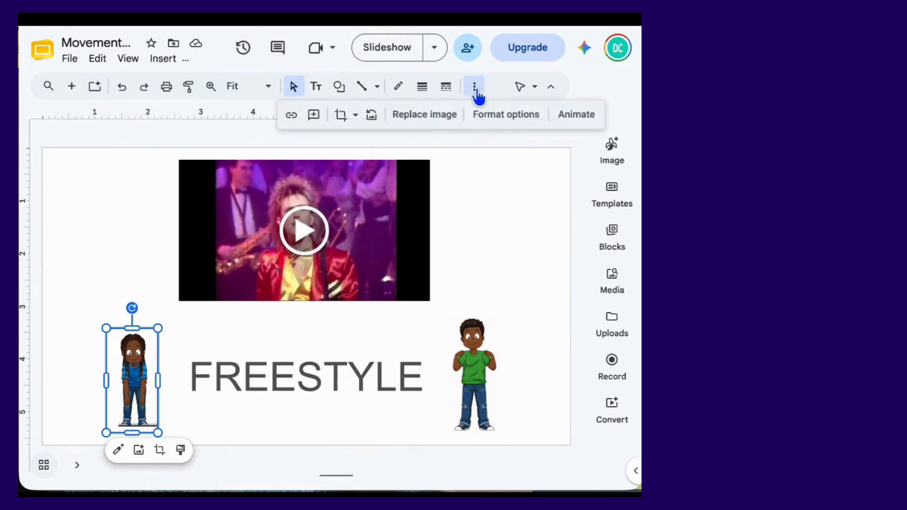
{"action": "left_click", "coordinate": [577, 116]}
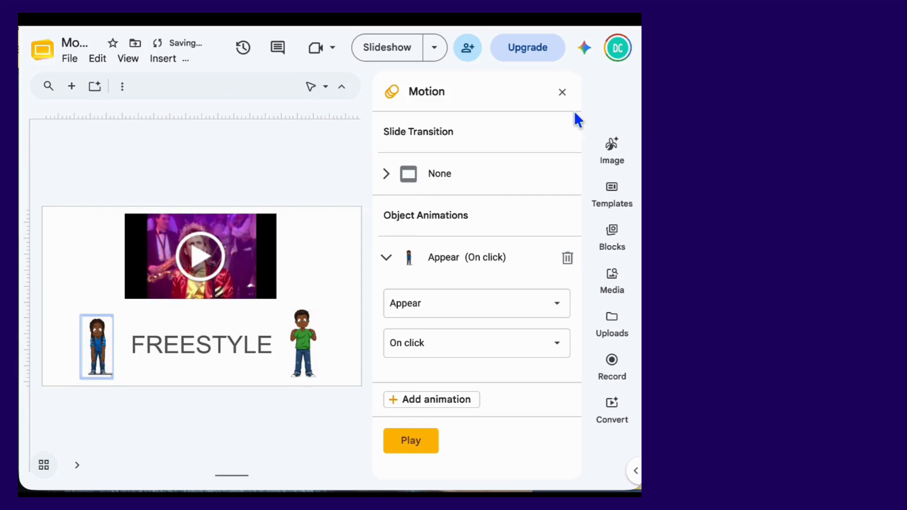
{"action": "key", "text": "ctrl+z"}
- Add a Play (on click) animation to the video
{"action": "left_click", "coordinate": [243, 257]}
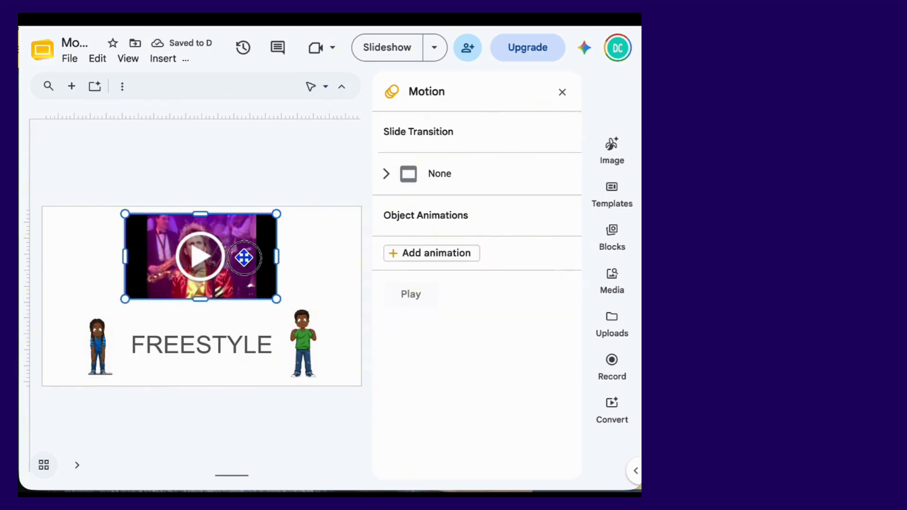
{"action": "left_click", "coordinate": [423, 253]}
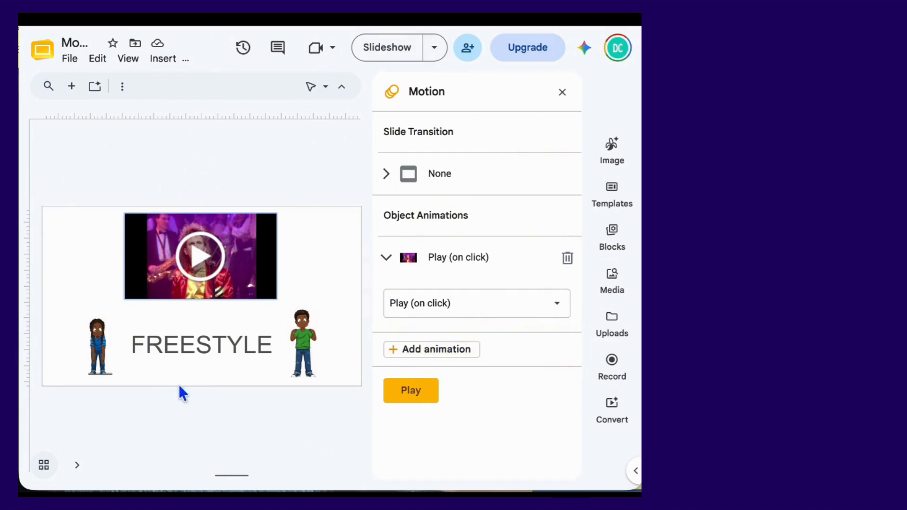
- Add two on-click animations to the girl image, the first Appear and the second Disappear
{"action": "left_click", "coordinate": [101, 355]}
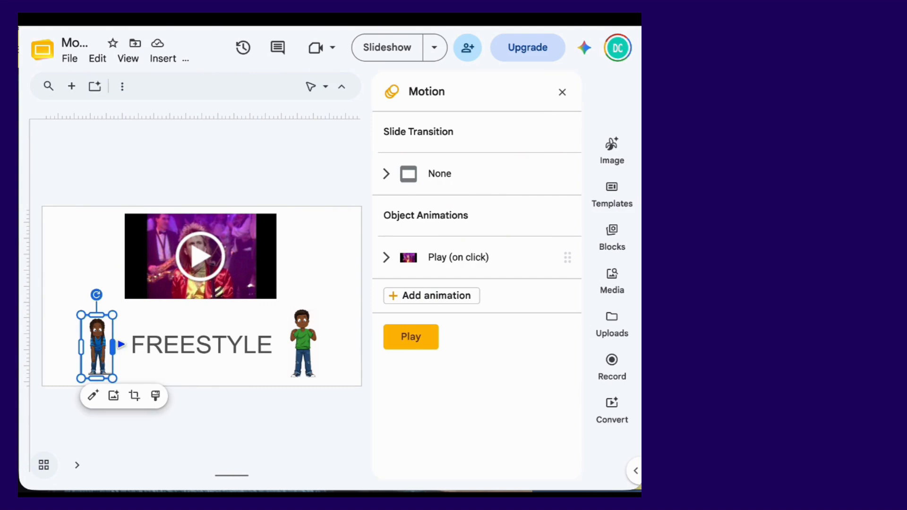
{"action": "left_click", "coordinate": [427, 297]}
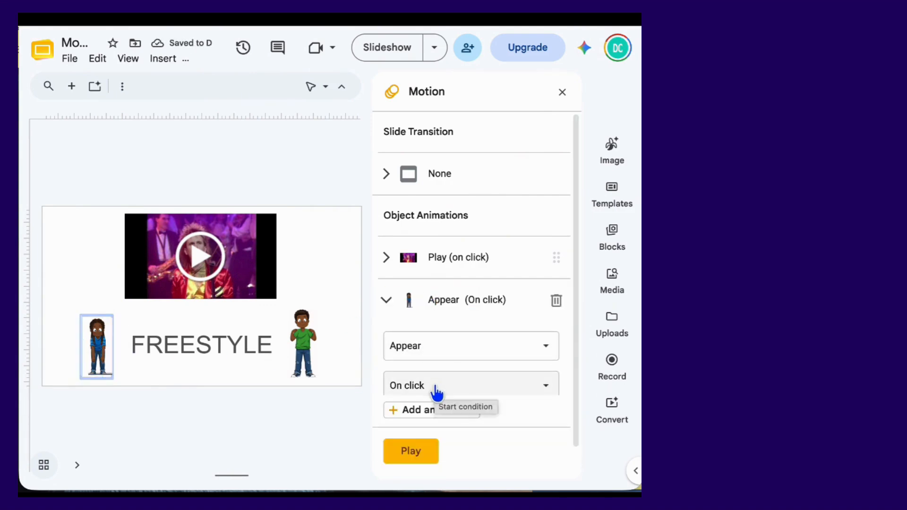
{"action": "left_click", "coordinate": [429, 413]}
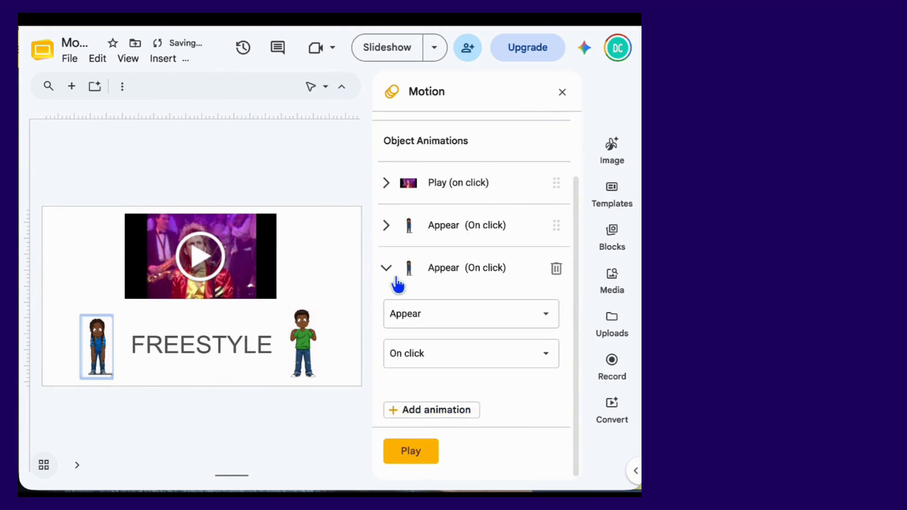
{"action": "left_click", "coordinate": [427, 317]}
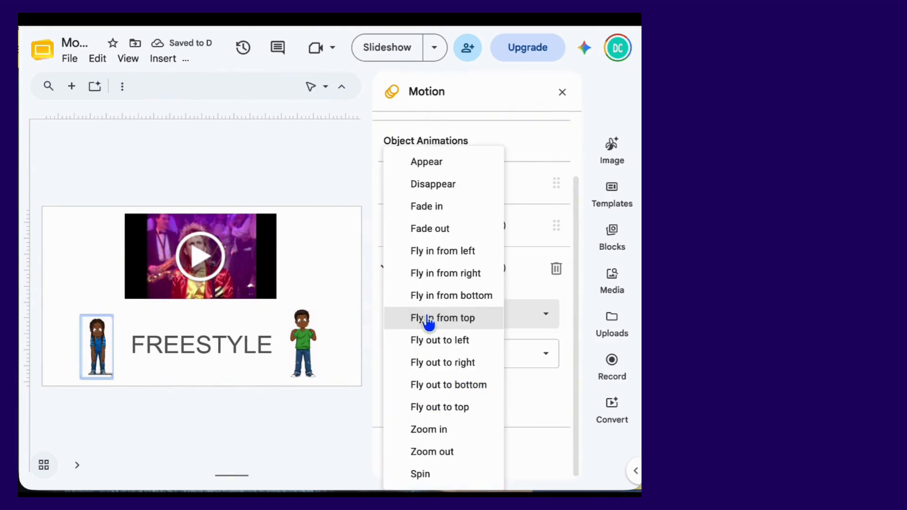
{"action": "left_click", "coordinate": [430, 186]}
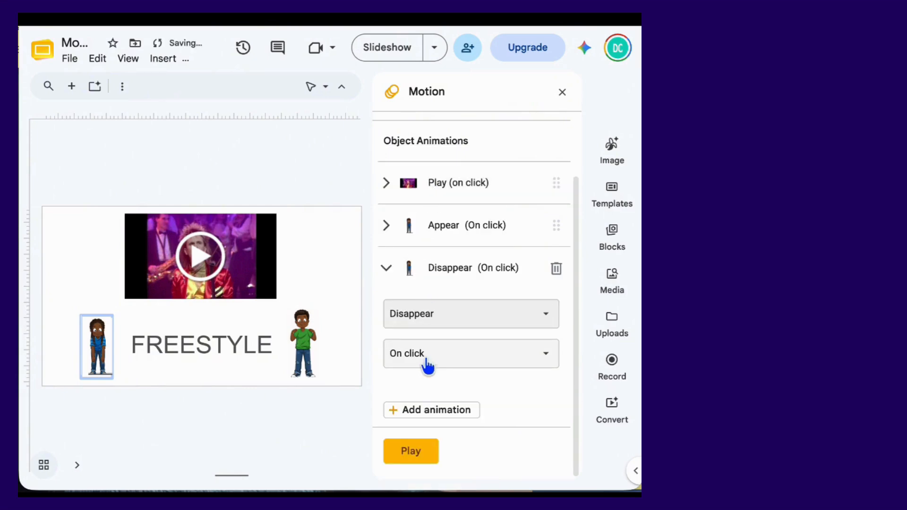
{"action": "left_click", "coordinate": [430, 323]}
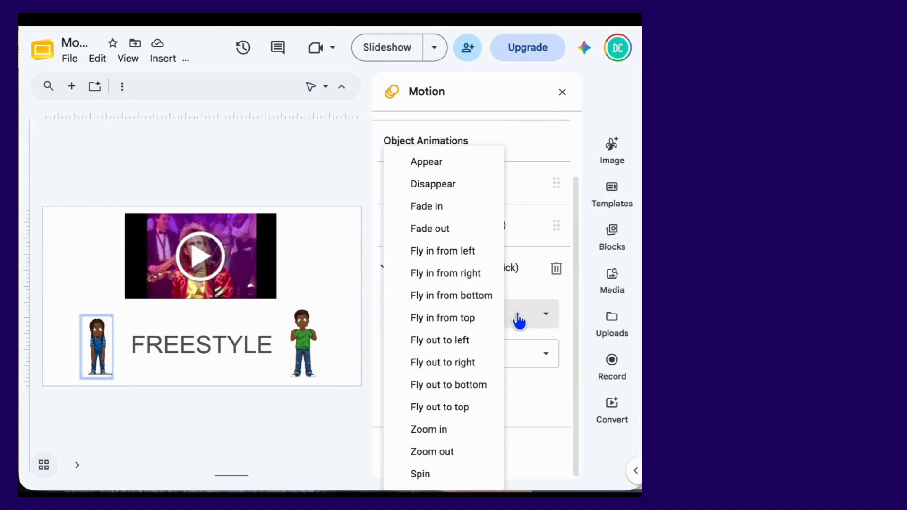
{"action": "left_click", "coordinate": [518, 318]}
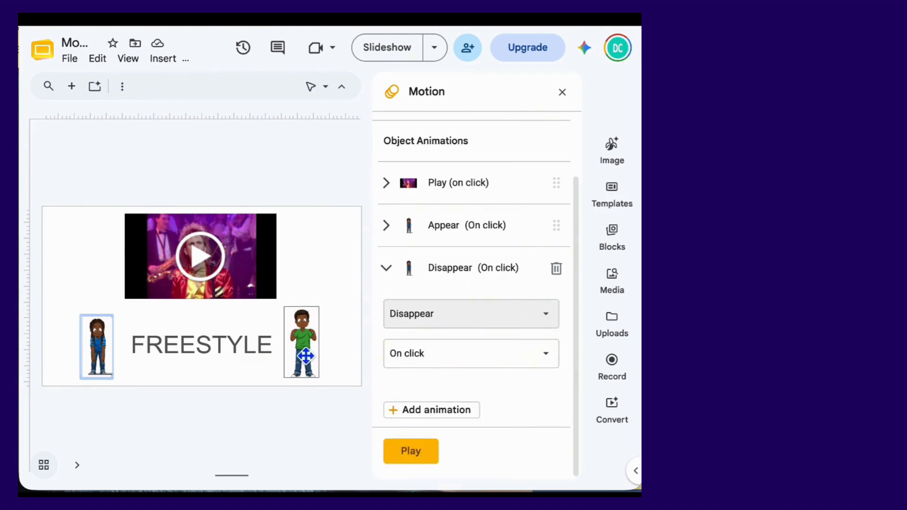
- Add an Appear and a Disappear animation, both on click, to the image of the boy in the green shirt
{"action": "left_click", "coordinate": [303, 349]}
{"action": "left_click", "coordinate": [432, 381]}
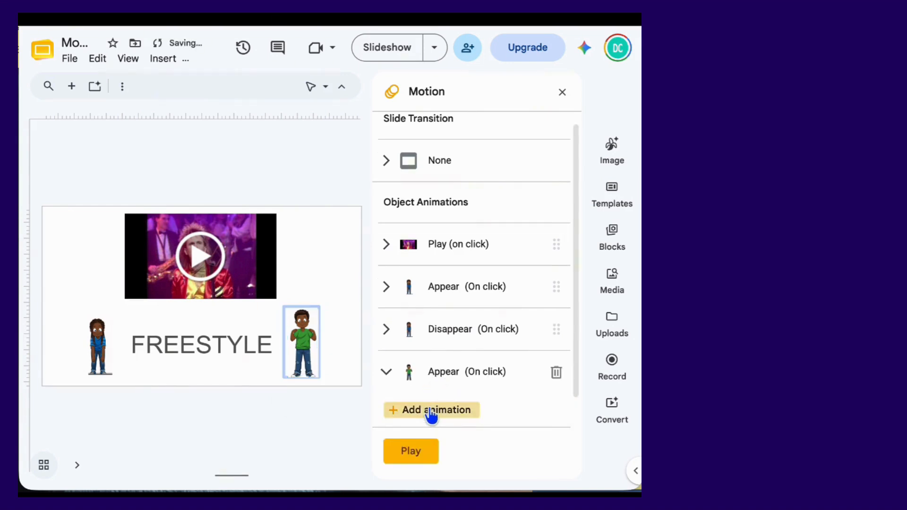
{"action": "left_click", "coordinate": [431, 411]}
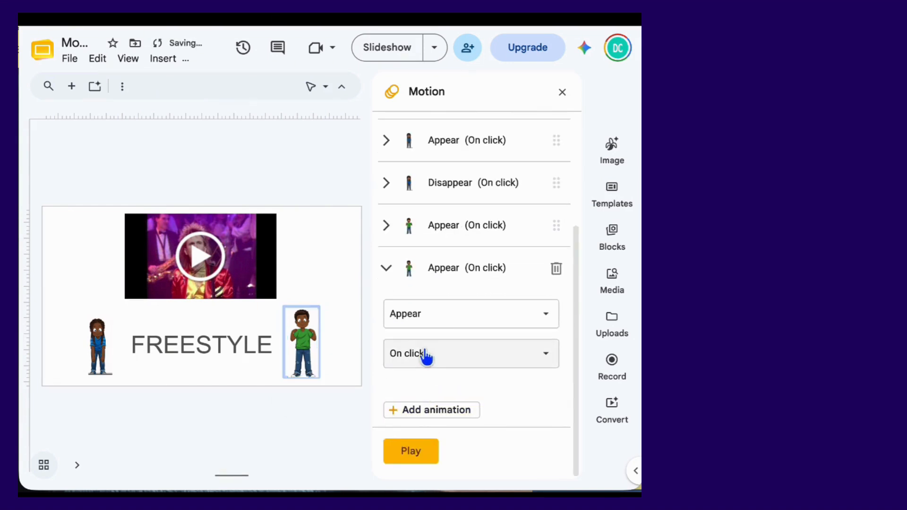
{"action": "left_click", "coordinate": [430, 319]}
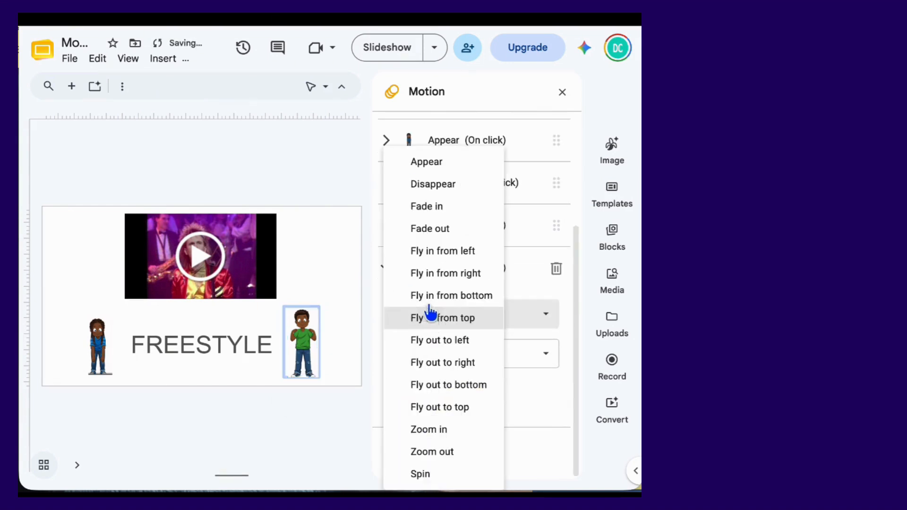
{"action": "left_click", "coordinate": [424, 184]}
- Add an on-click animation to the FREESTYLE text box and set its effect to Fly in from top
{"action": "left_click", "coordinate": [226, 349]}
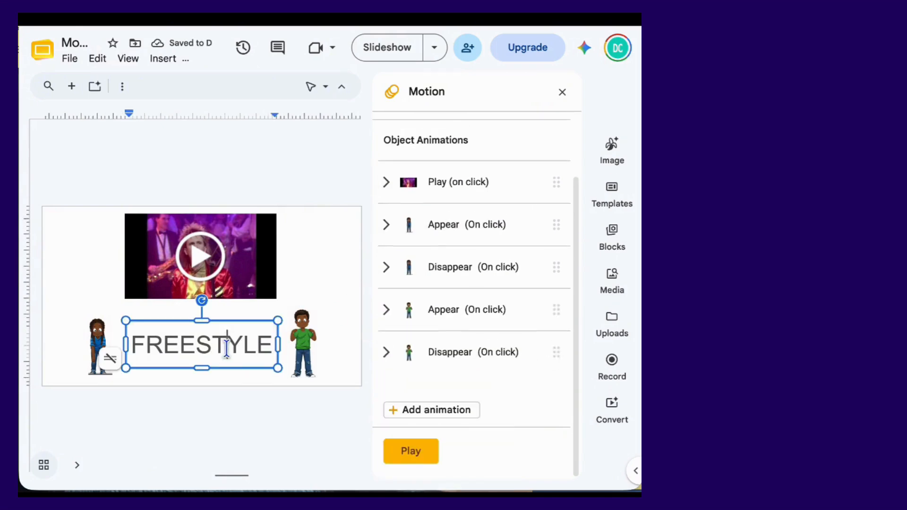
{"action": "left_click", "coordinate": [425, 411]}
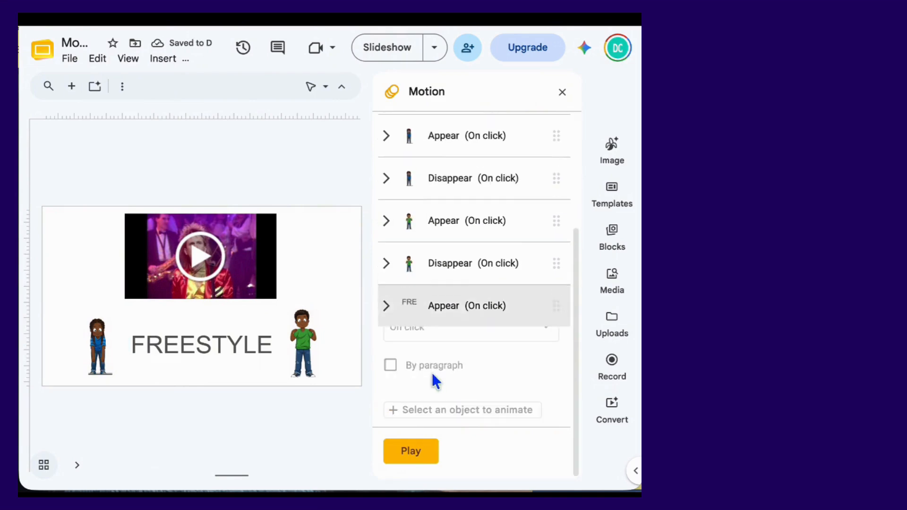
{"action": "left_click", "coordinate": [432, 376]}
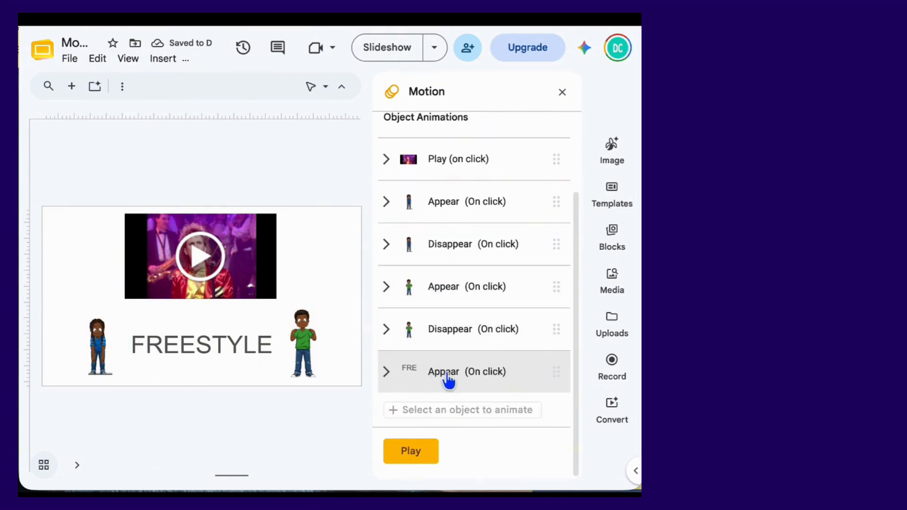
{"action": "left_click", "coordinate": [454, 378]}
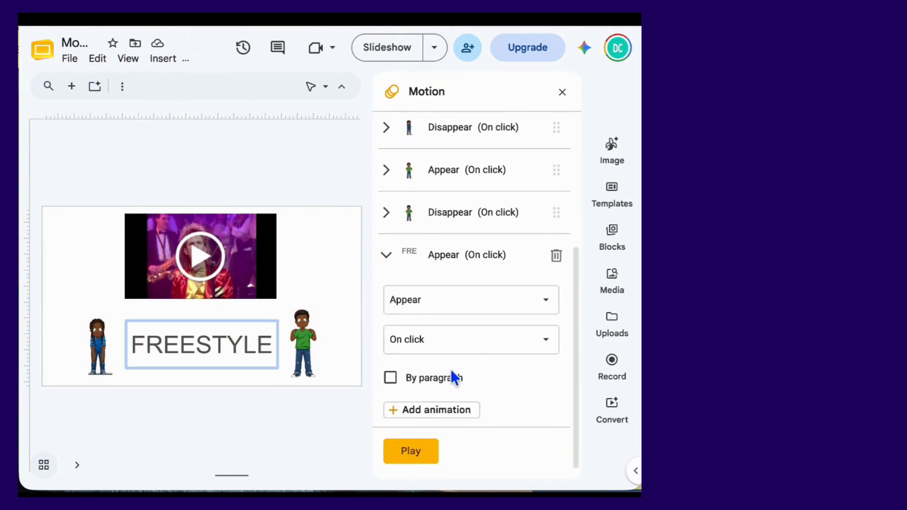
{"action": "left_click", "coordinate": [431, 300]}
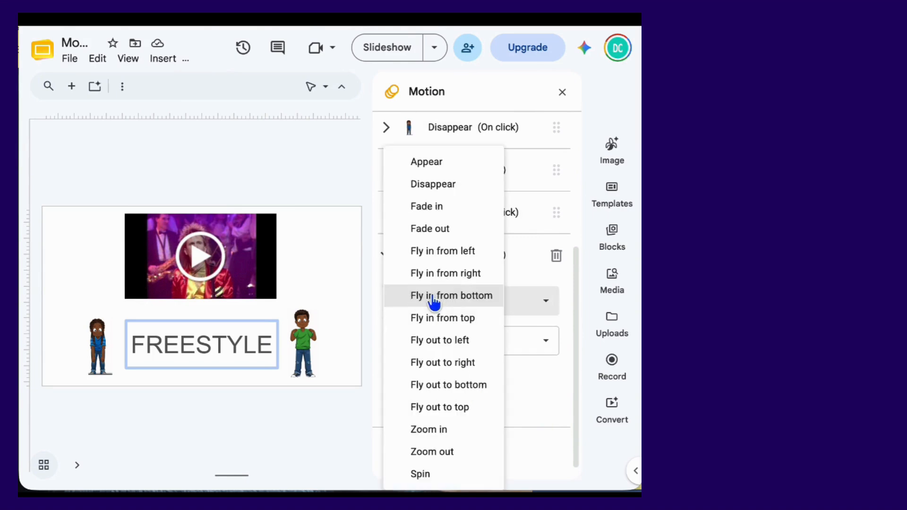
{"action": "left_click", "coordinate": [442, 319]}
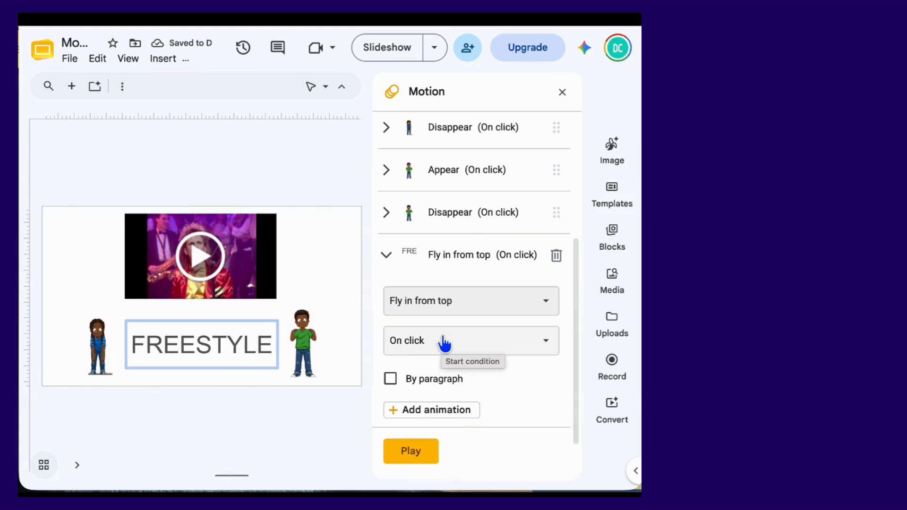
- Add a second animation to the FREESTYLE text box, a Spin that starts With previous
{"action": "left_click", "coordinate": [416, 410]}
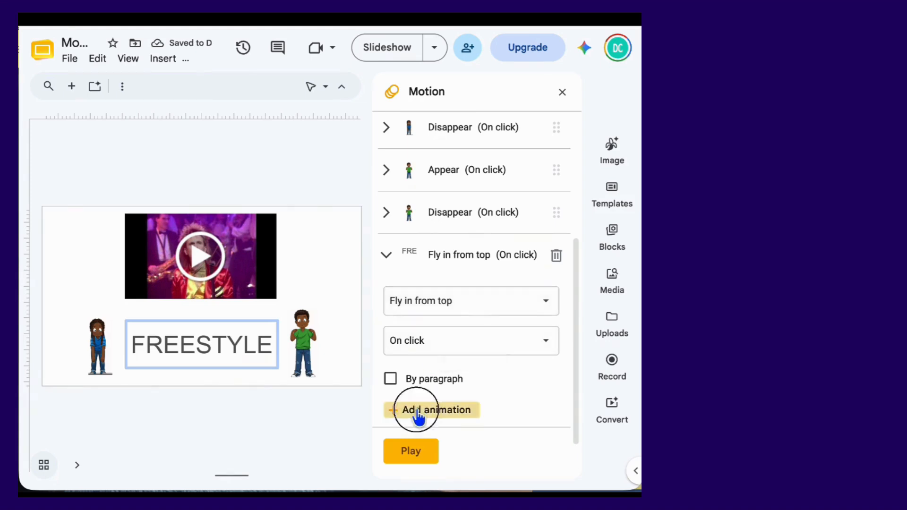
{"action": "left_click", "coordinate": [446, 298]}
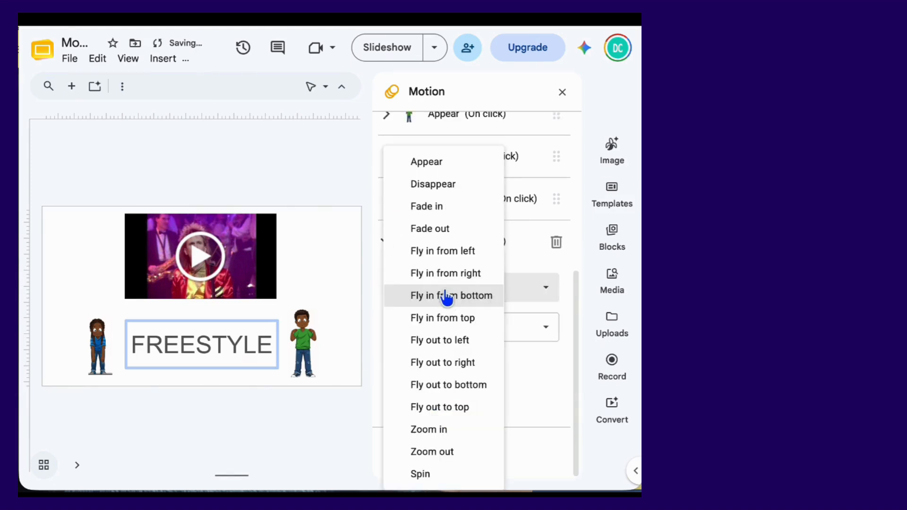
{"action": "left_click", "coordinate": [431, 475]}
{"action": "left_click", "coordinate": [453, 336]}
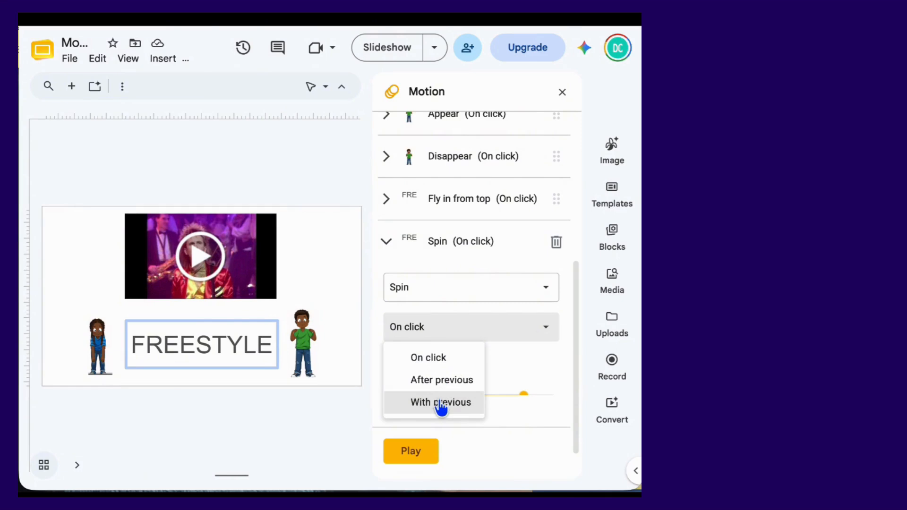
{"action": "left_click", "coordinate": [440, 404]}
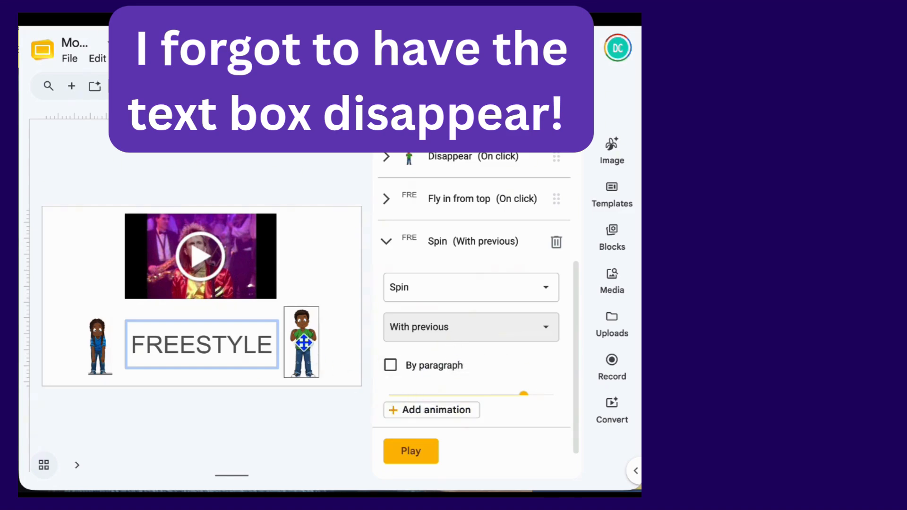
- Add a further on-click Appear animation for the girl image and another for the boy image at the sequence's end
{"action": "left_click", "coordinate": [308, 348]}
{"action": "left_click", "coordinate": [96, 347]}
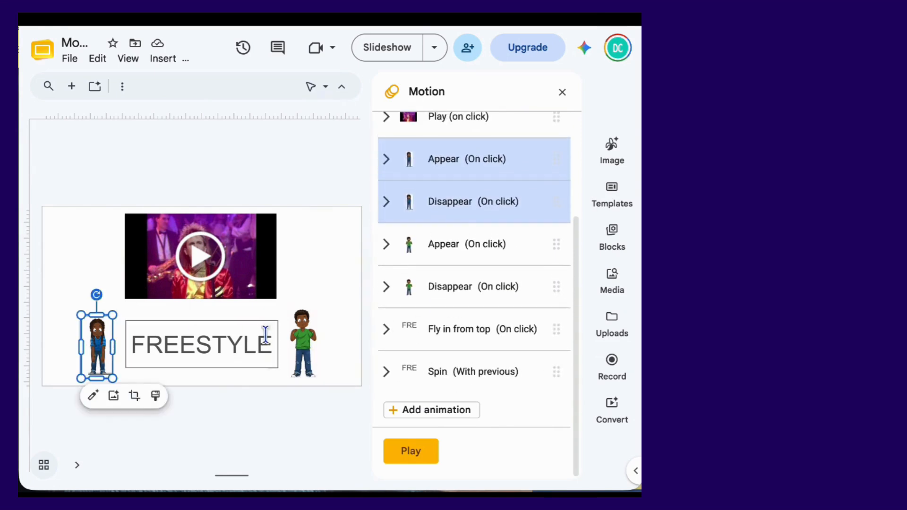
{"action": "left_click", "coordinate": [430, 411]}
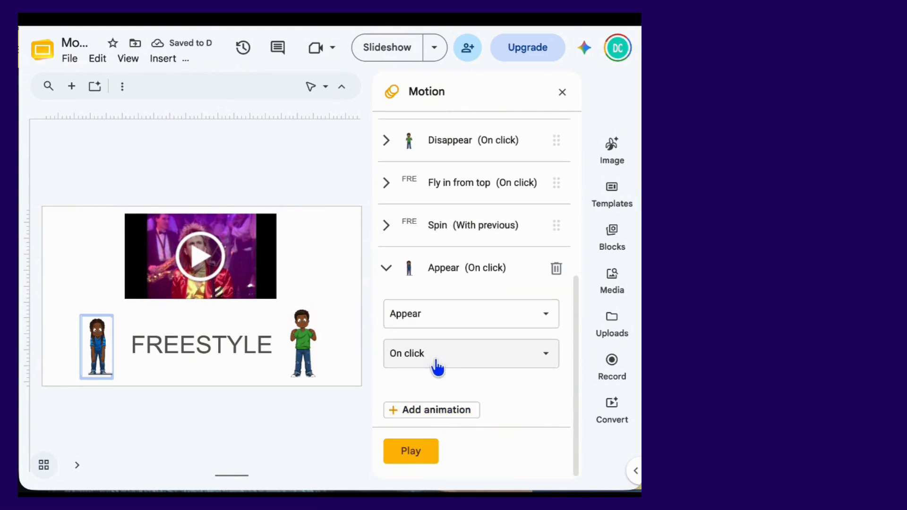
{"action": "left_click", "coordinate": [316, 352]}
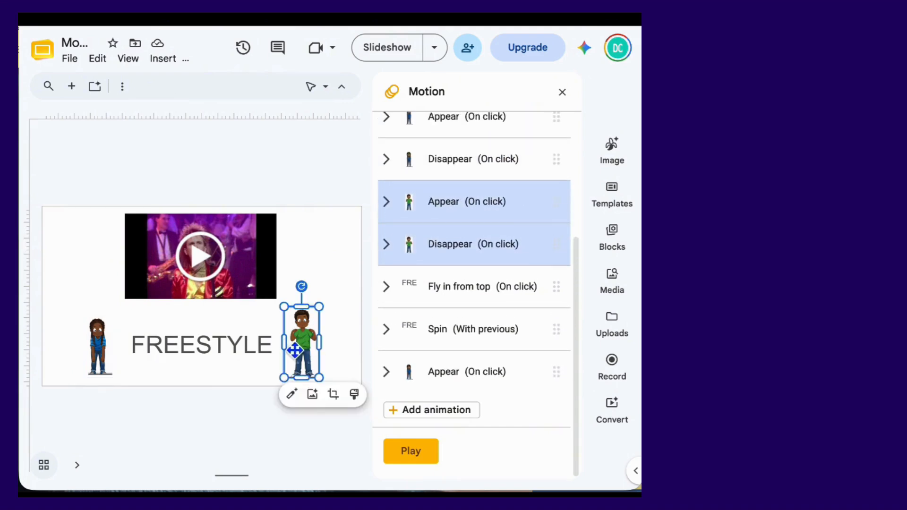
{"action": "left_click", "coordinate": [438, 411]}
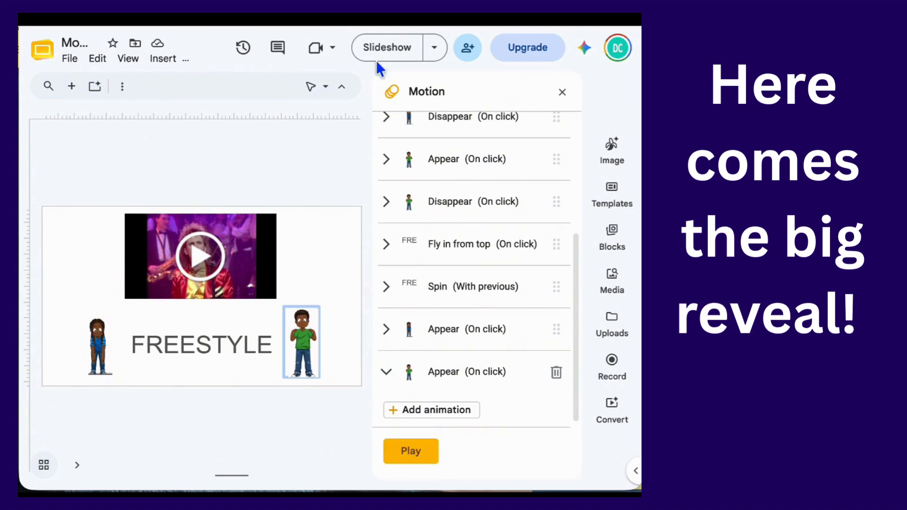
- Preview the slide's animations, advancing through the whole sequence from the video to the boy's last Appear
{"action": "left_click", "coordinate": [415, 454]}
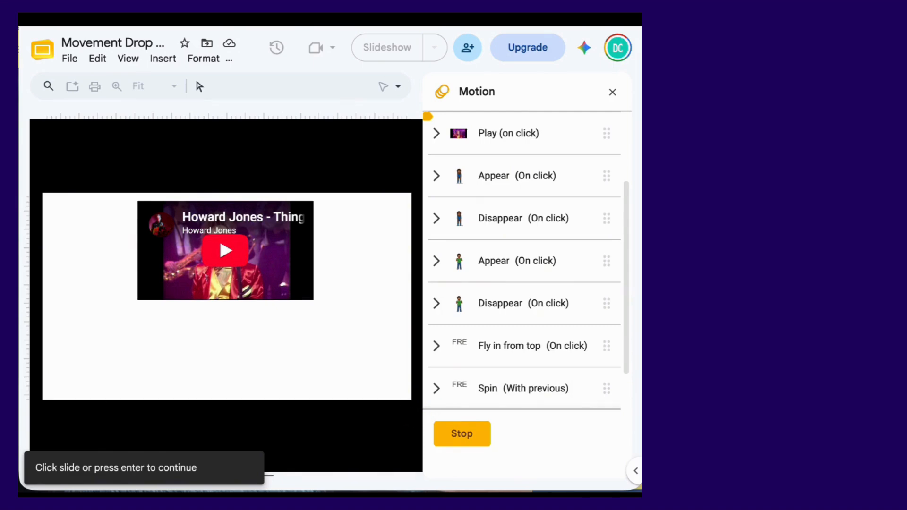
{"action": "key", "text": "Return"}
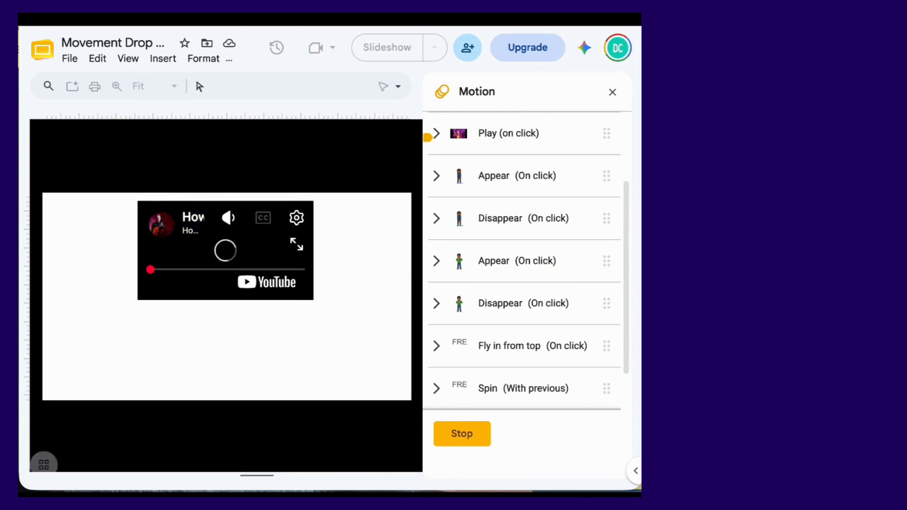
{"action": "key", "text": "Return"}
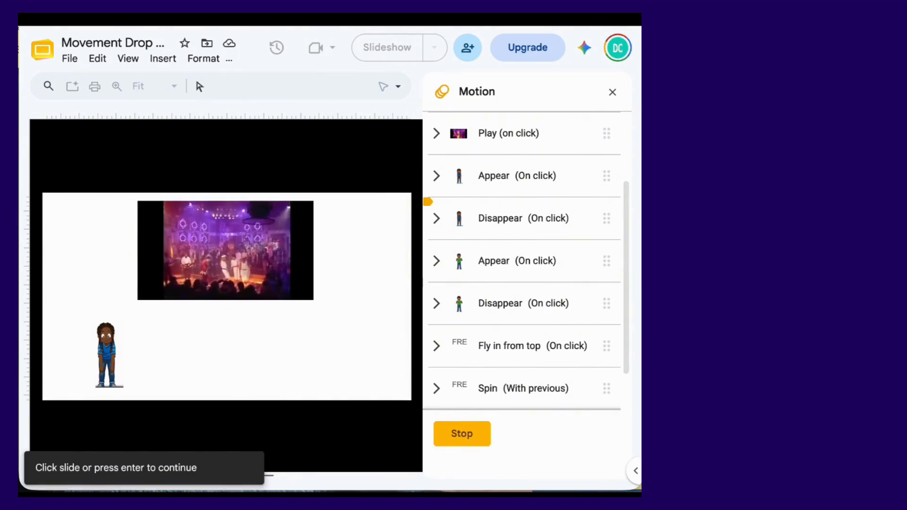
{"action": "key", "text": "Return"}
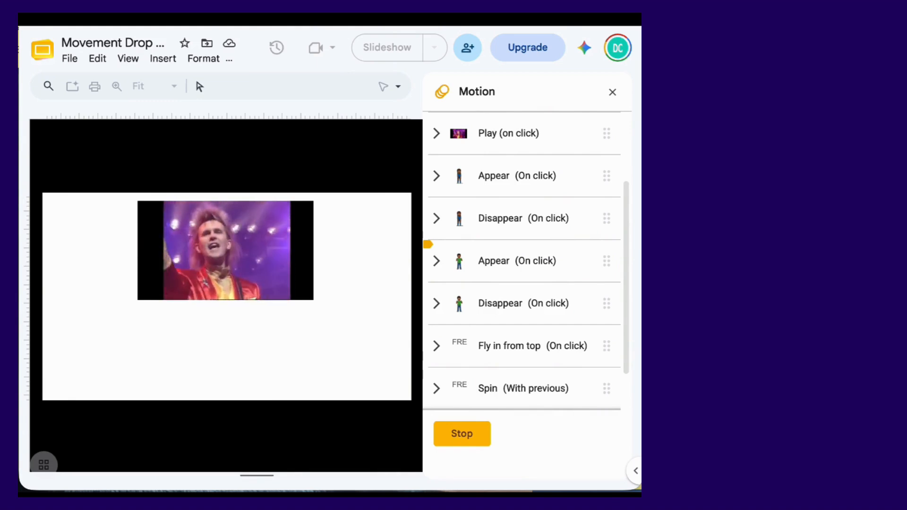
{"action": "key", "text": "Return"}
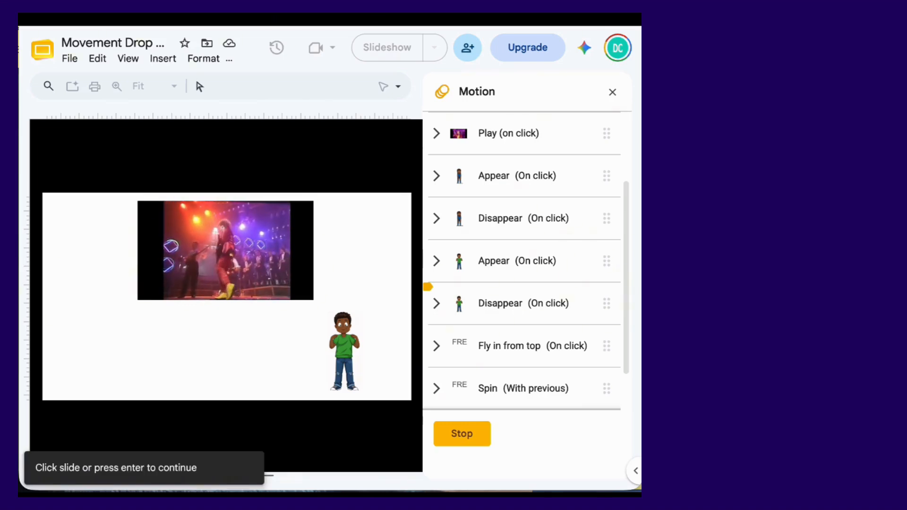
{"action": "key", "text": "Return"}
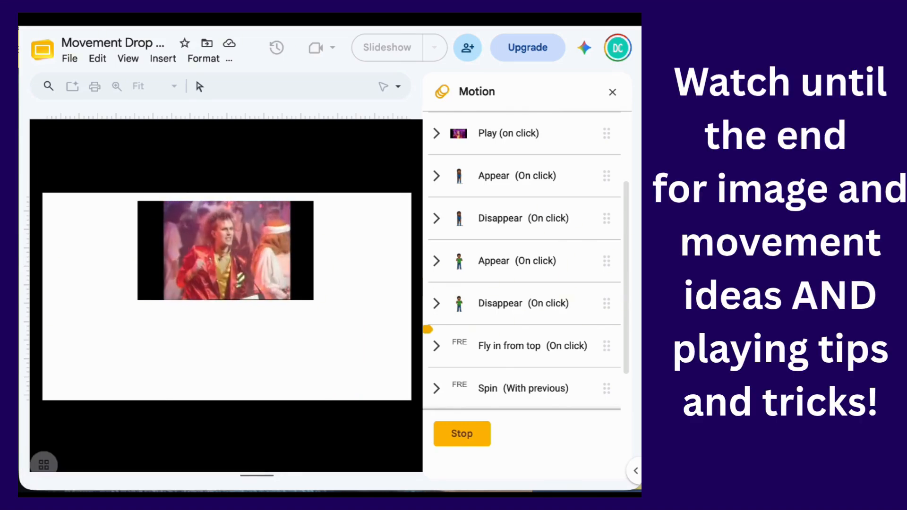
{"action": "key", "text": "Return"}
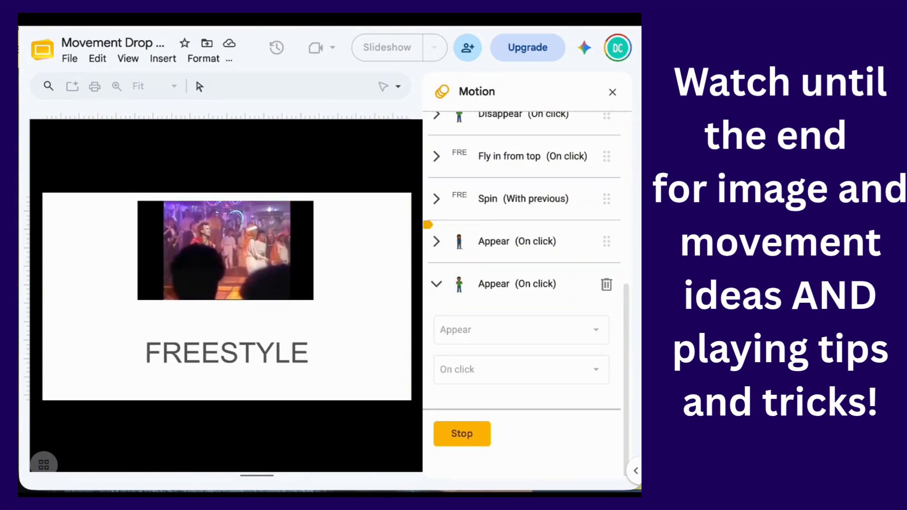
{"action": "key", "text": "Return"}
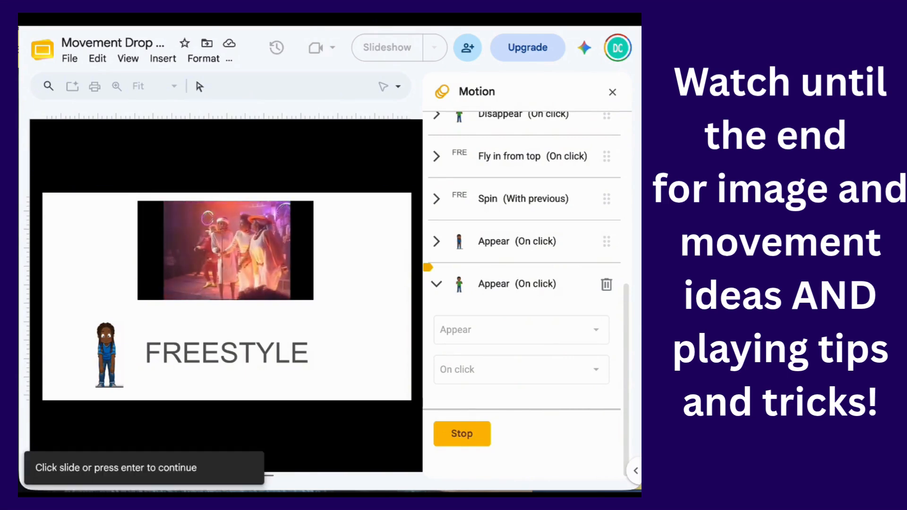
{"action": "key", "text": "Return"}
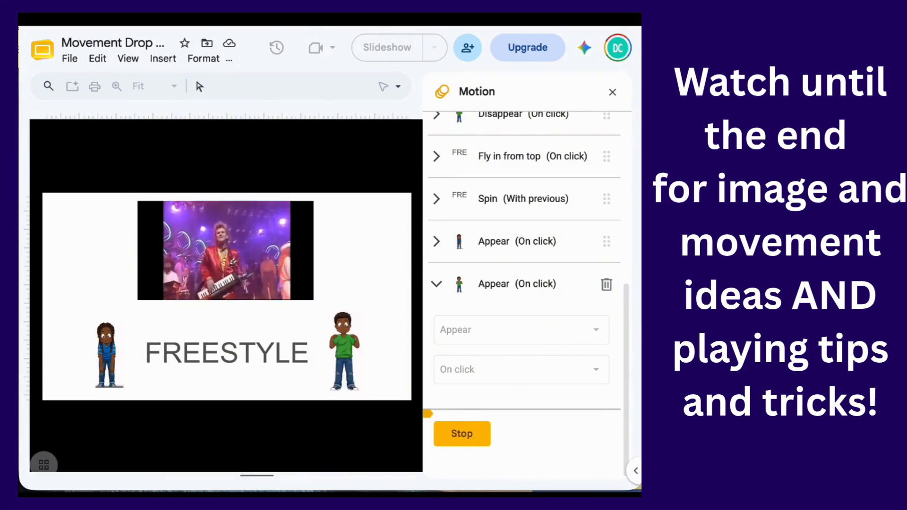